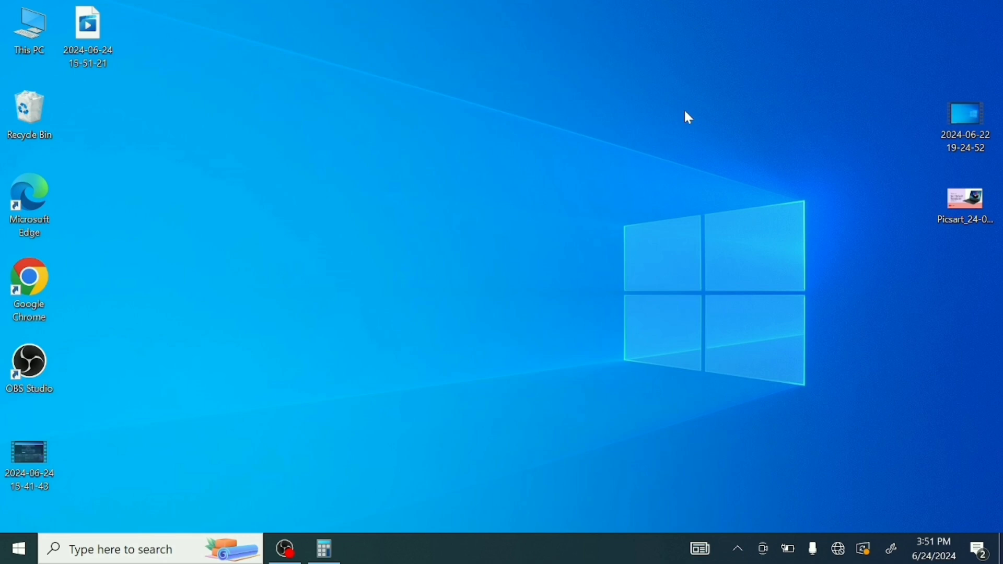
Step: Open the About your PC system settings and check the amount of installed RAM
key("super+s")
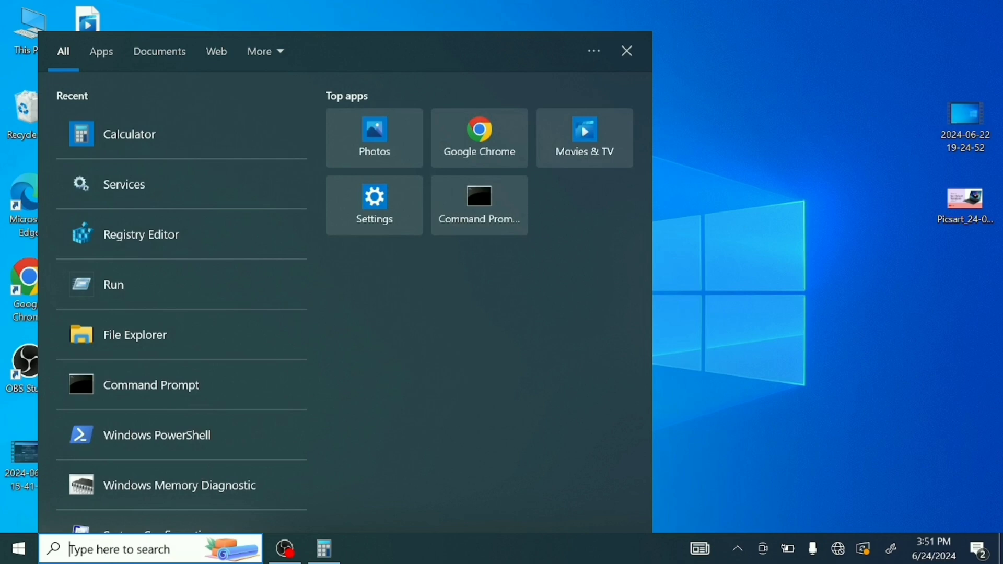
type("a")
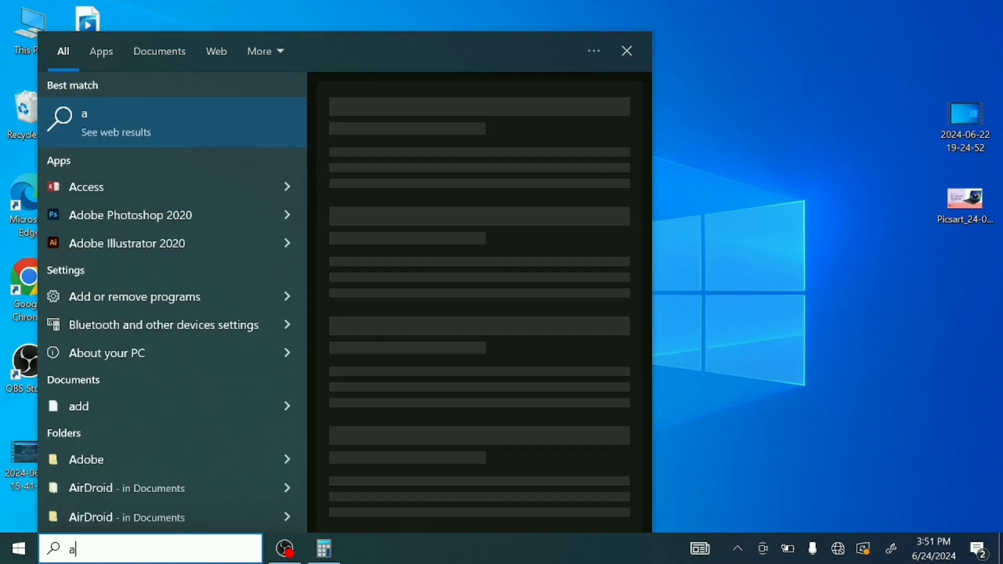
type("bout")
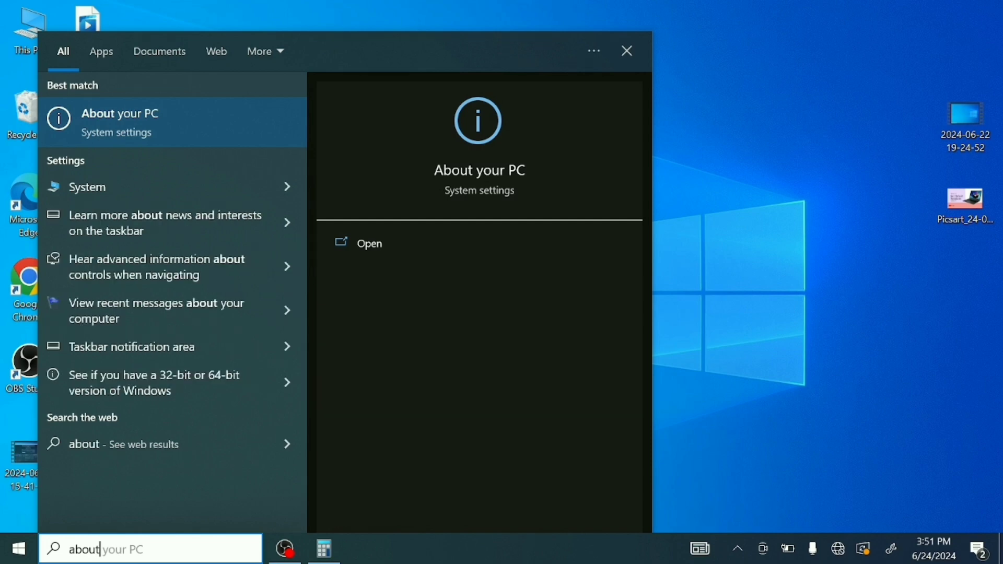
left_click(152, 131)
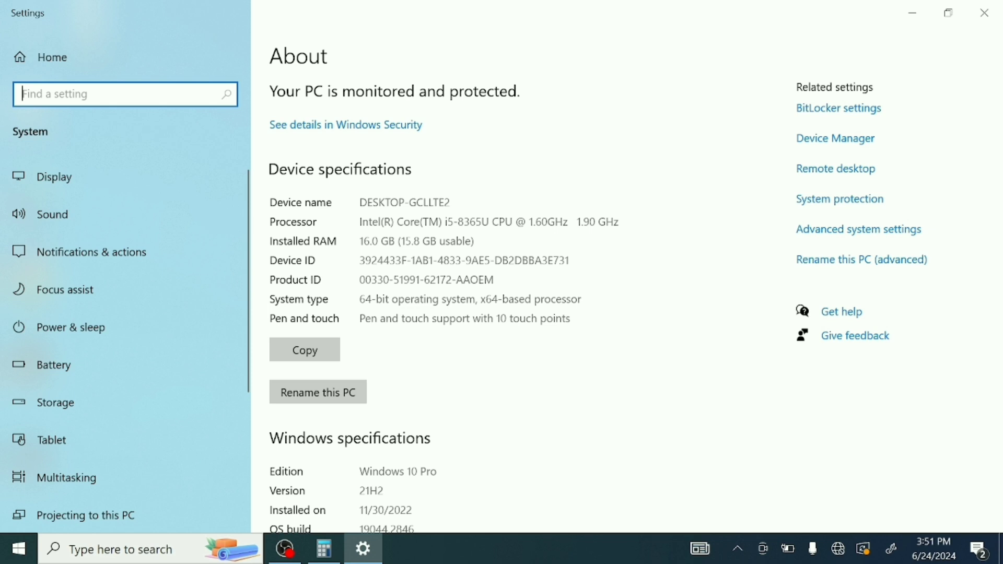
left_click_drag(395, 241, 359, 241)
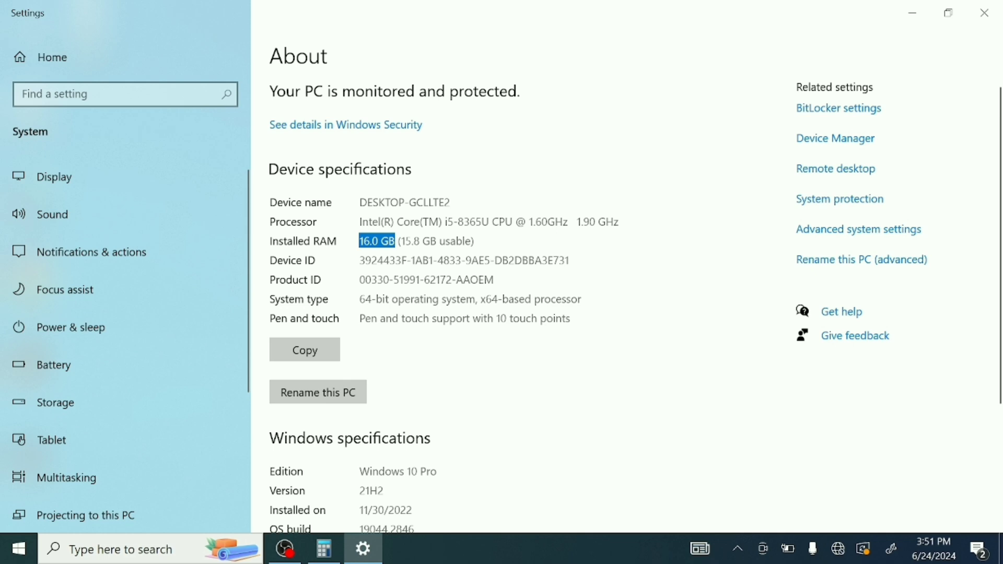
Step: In the advanced system virtual memory settings, turn off automatic paging file management and choose a custom size for drive C:
left_click(814, 237)
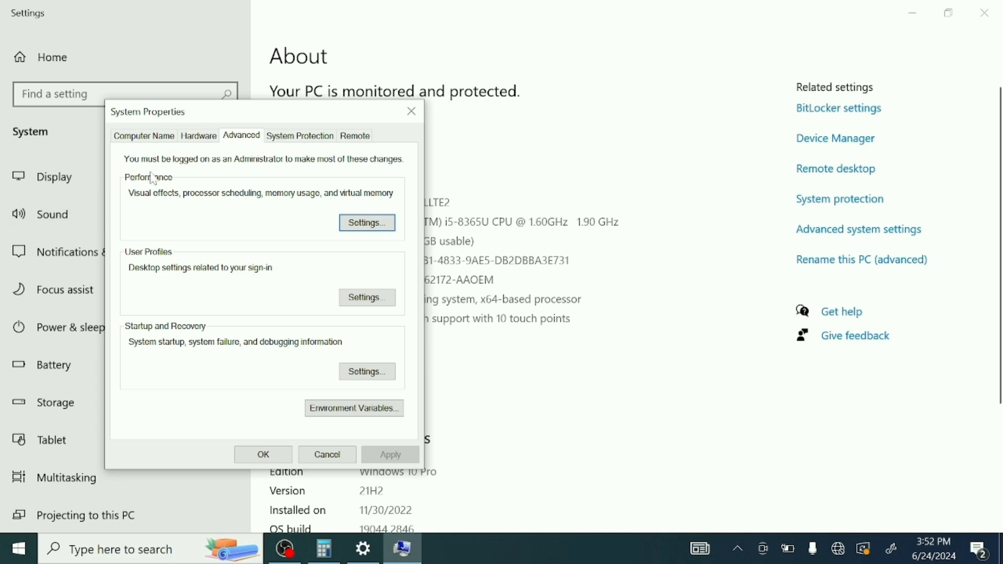
left_click(365, 224)
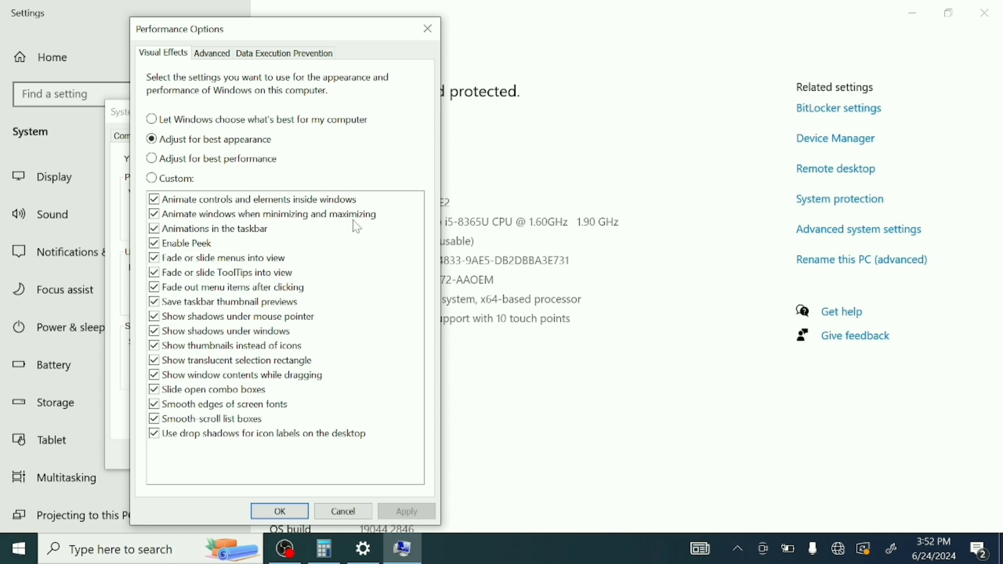
left_click(225, 59)
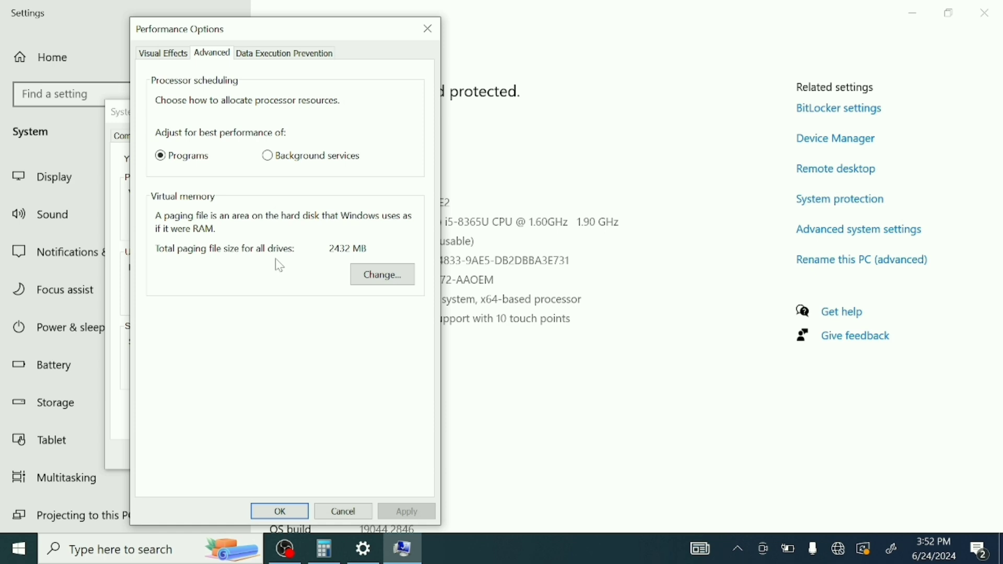
left_click(385, 287)
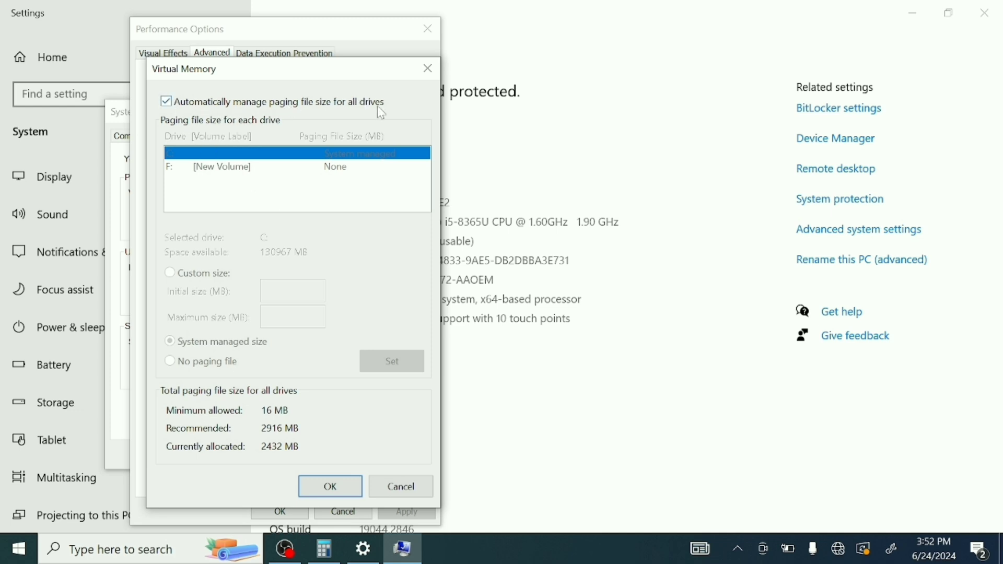
left_click(166, 102)
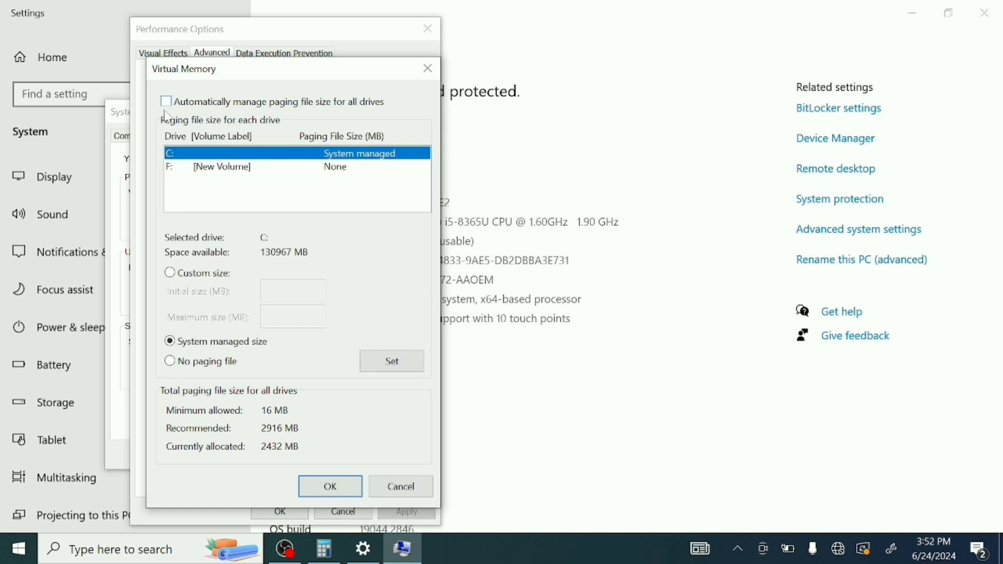
left_click(171, 275)
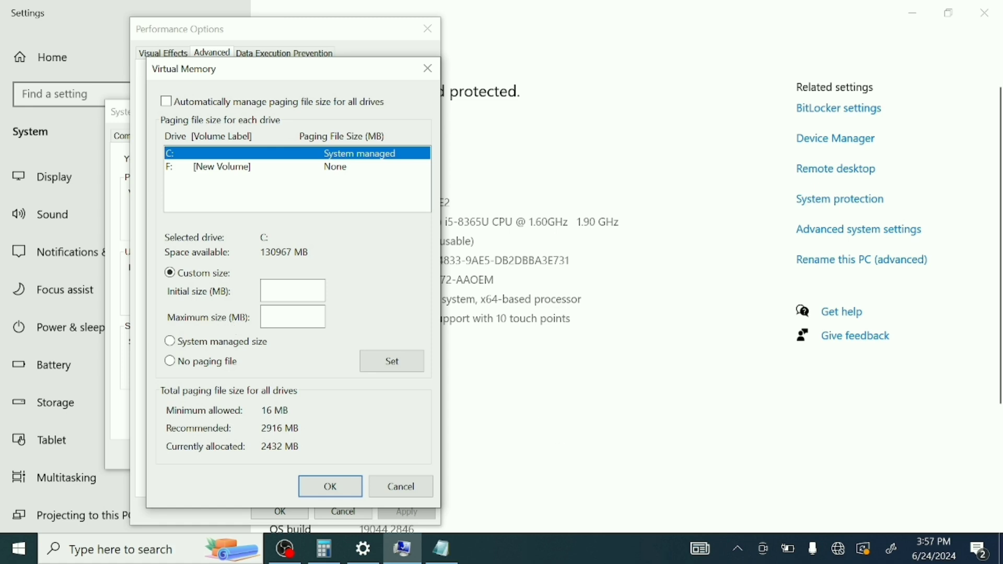
Step: Bring up the Notepad notes with the RAM sizing formulas and place Calculator beside the formulas
left_click(444, 551)
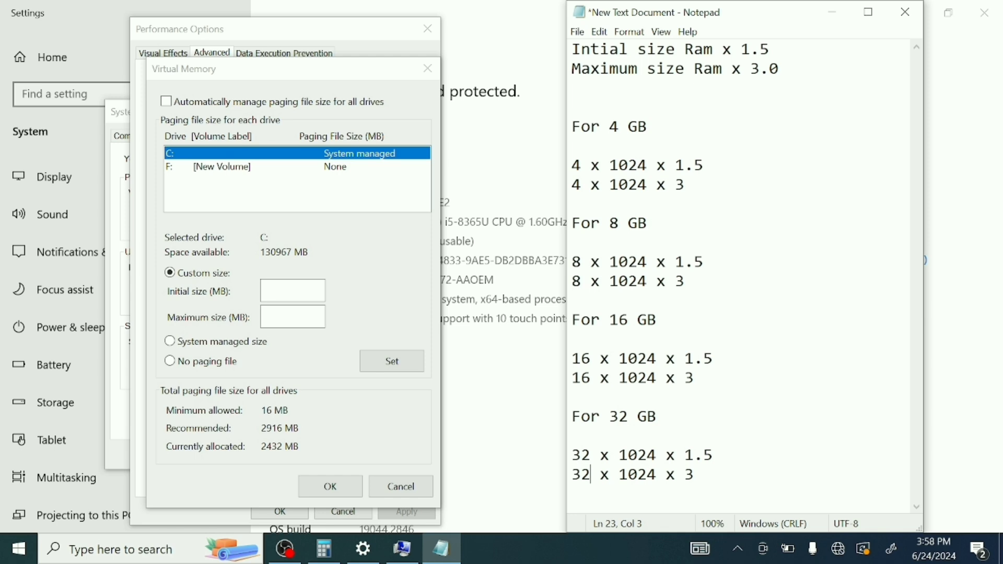
left_click(315, 558)
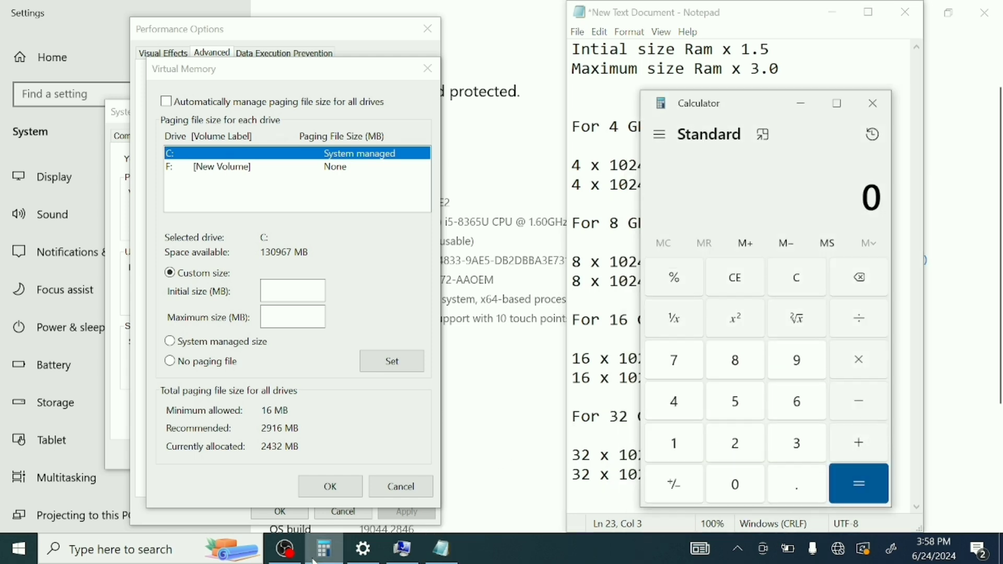
left_click_drag(759, 109, 843, 107)
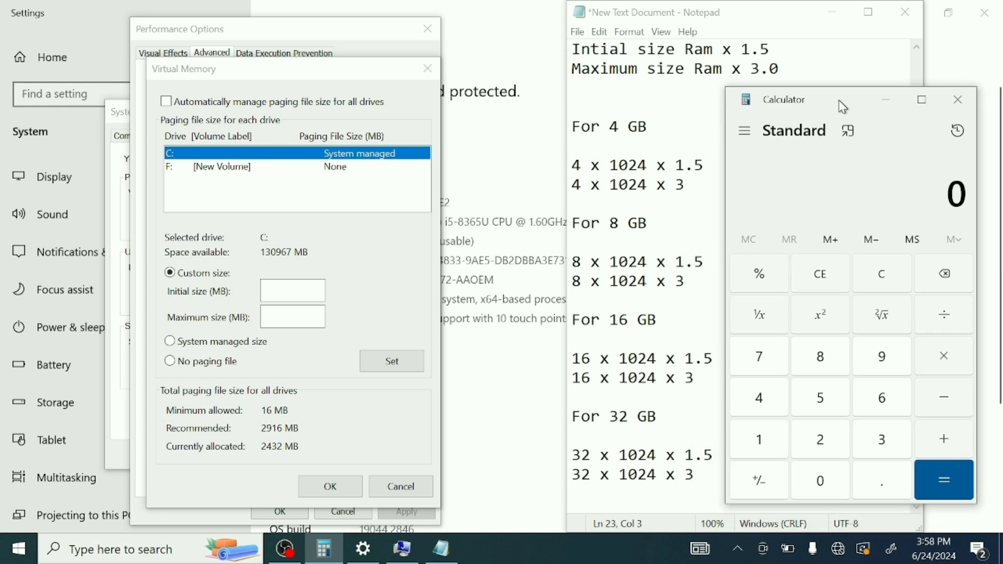
Step: Calculate the example initial paging file size for 4 GB of RAM as 4 × 1024 × 1.5
key("4")
left_click(950, 356)
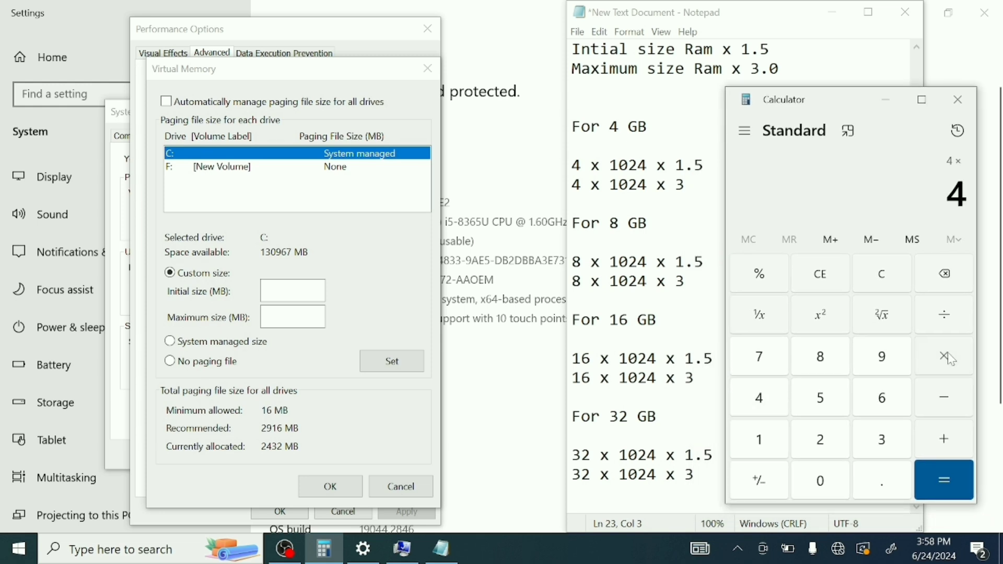
key("1")
key("0")
key("2")
key("4")
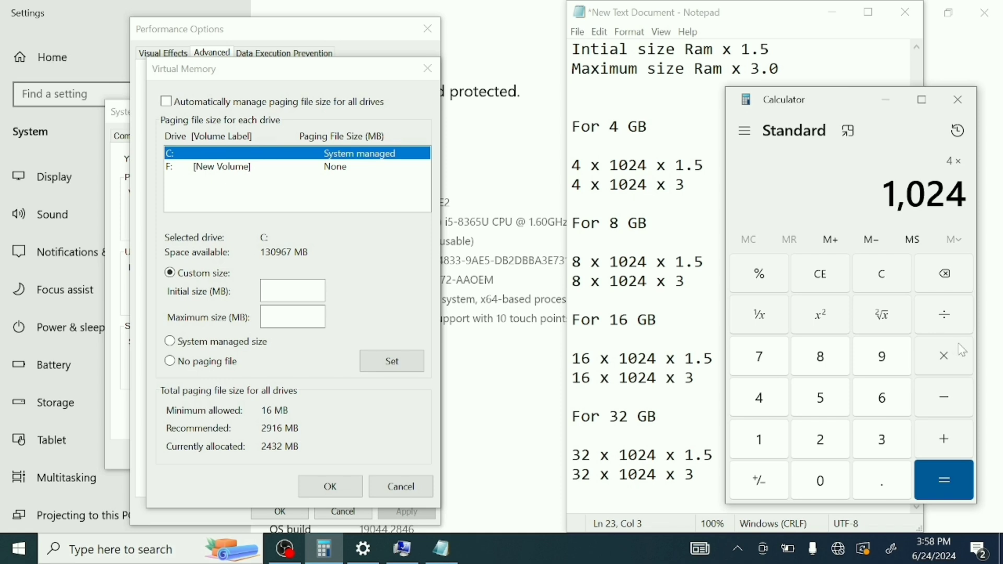
key("Return")
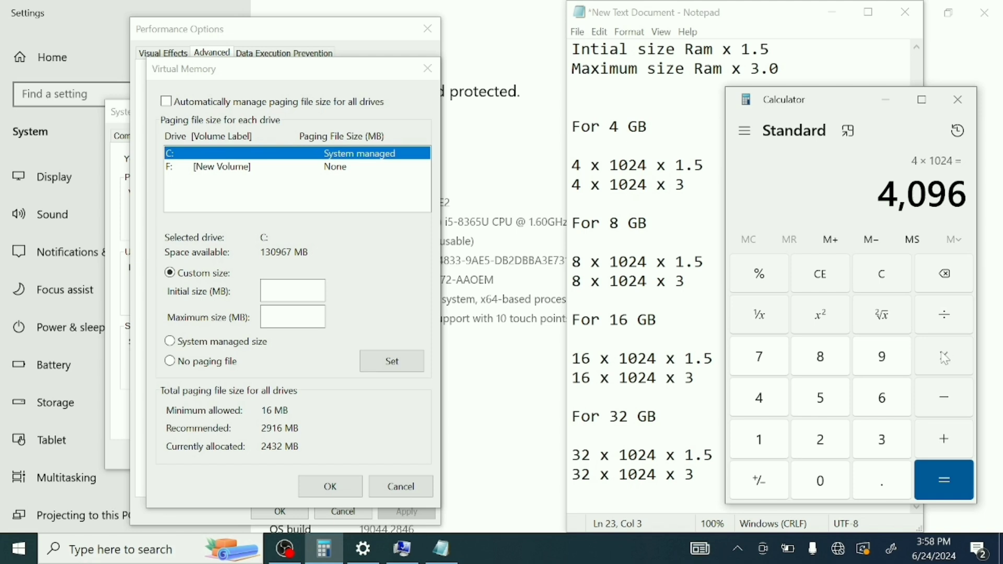
left_click(947, 358)
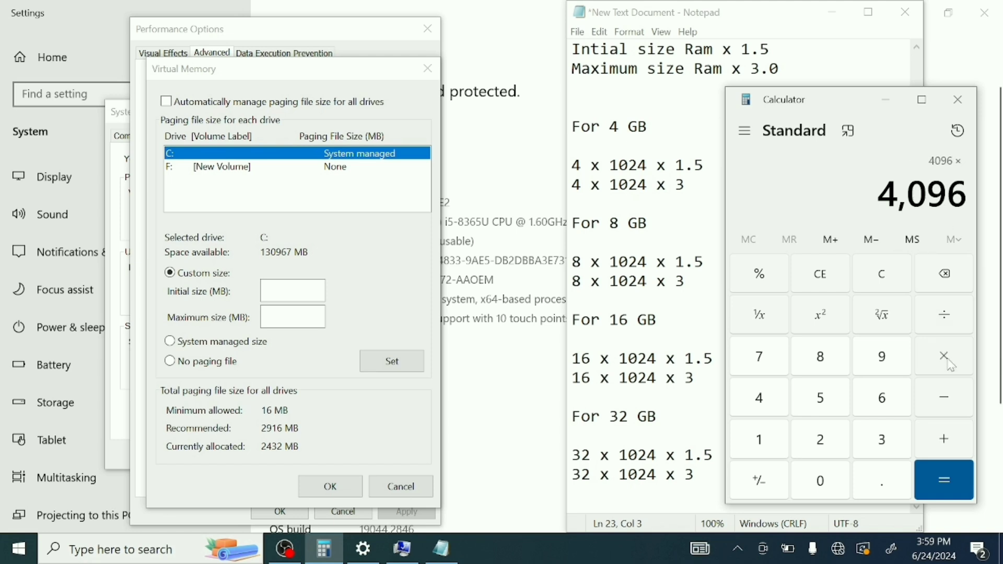
type("1.5")
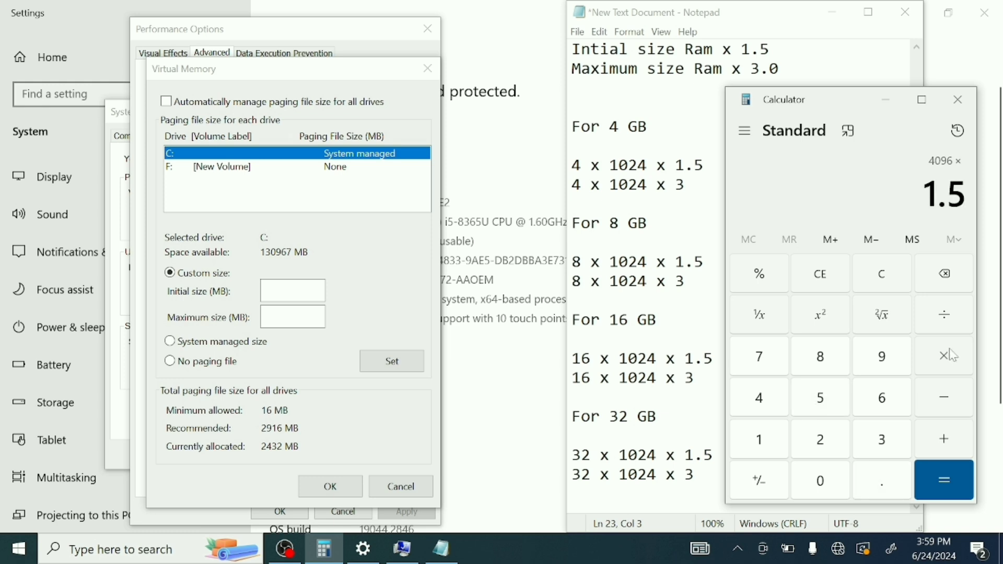
key("Return")
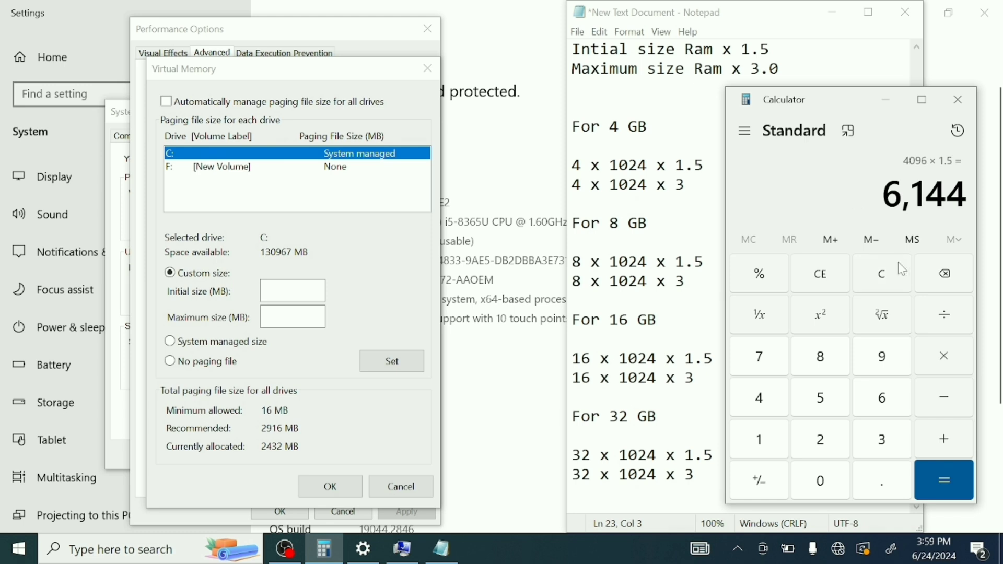
Step: Clear the calculator and compute the example maximum size for 4 GB of RAM as 4 × 1024 × 3
left_click(881, 283)
key("4")
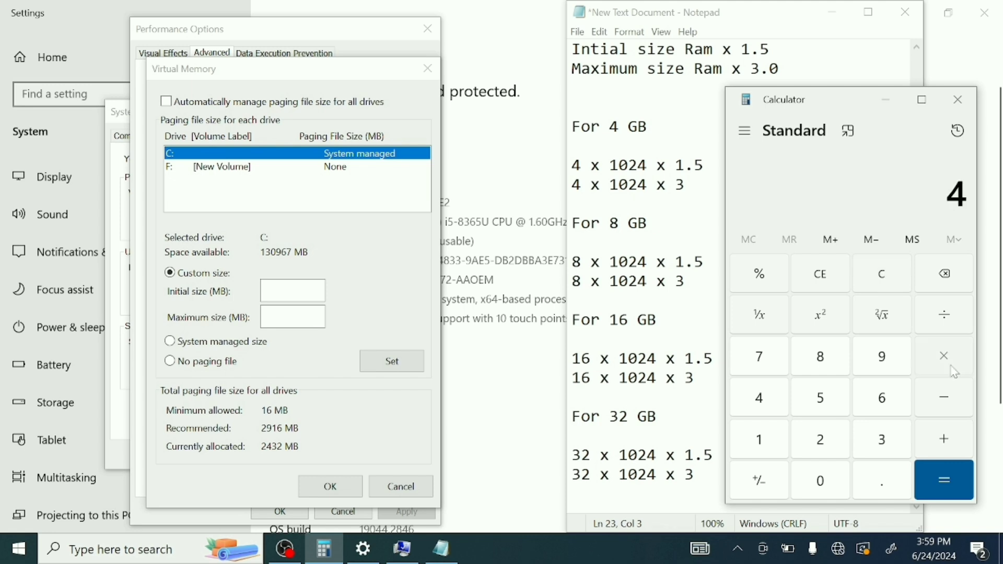
left_click(952, 368)
type("1,024")
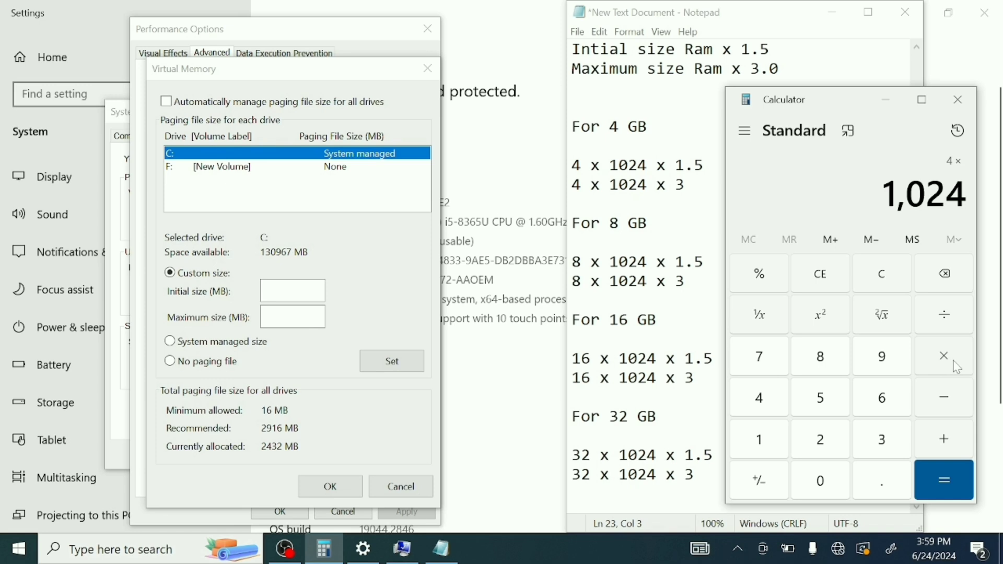
key("Return")
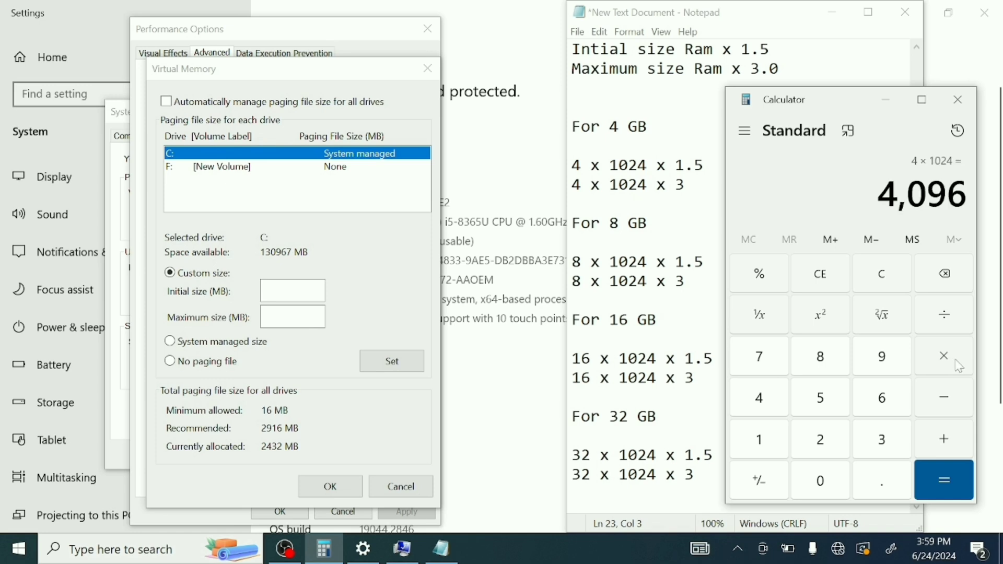
left_click(950, 356)
key("3")
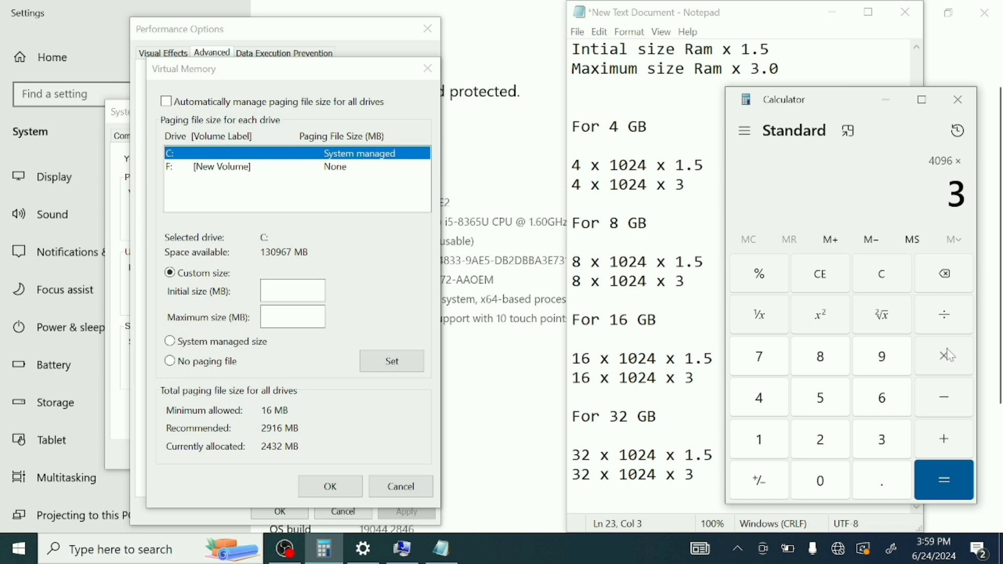
key("Return")
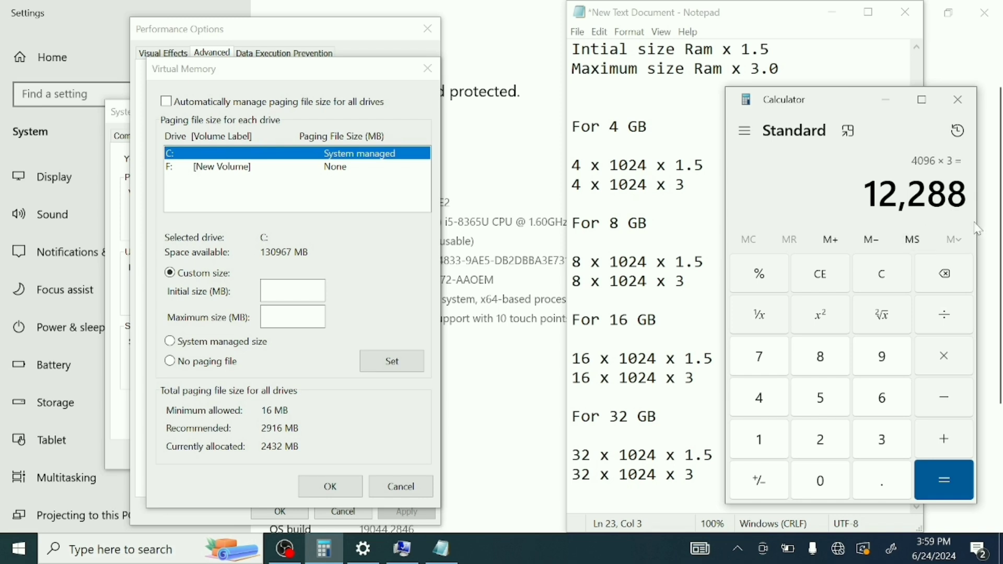
Step: Clear the calculator and compute the initial paging file size for 16 GB of RAM as 16 × 1024 × 1.5
left_click(877, 276)
type("16")
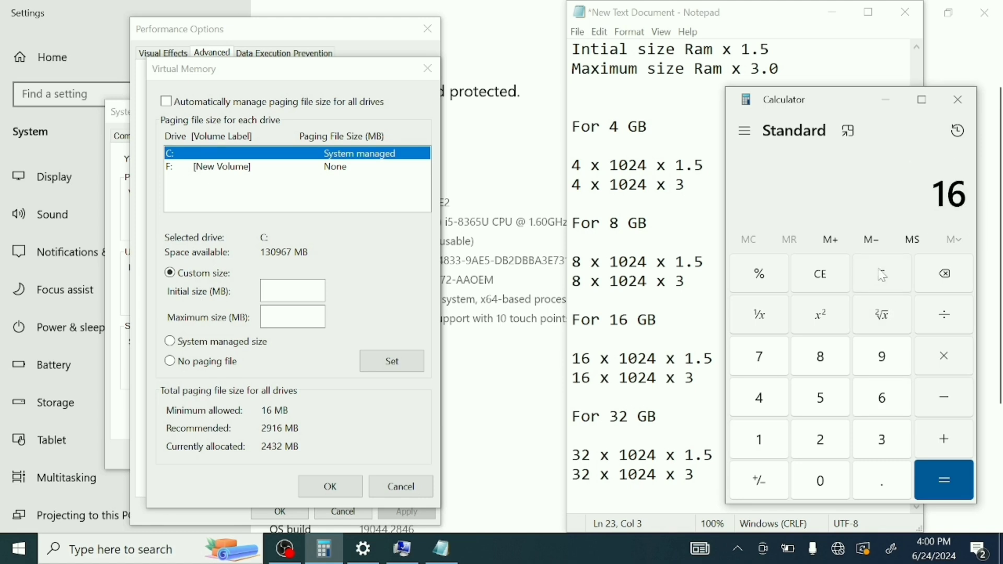
left_click(941, 353)
type("1,024")
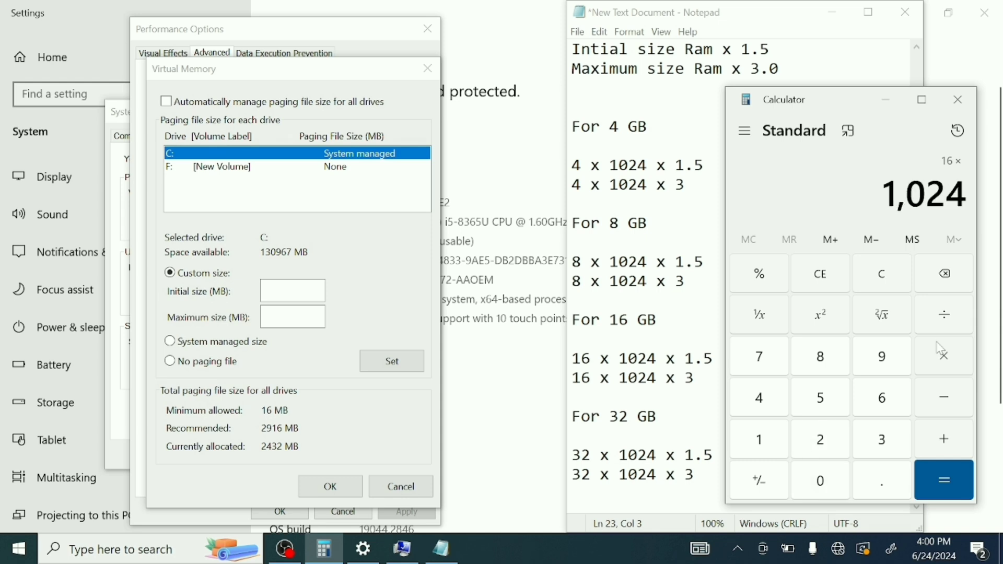
key("Return")
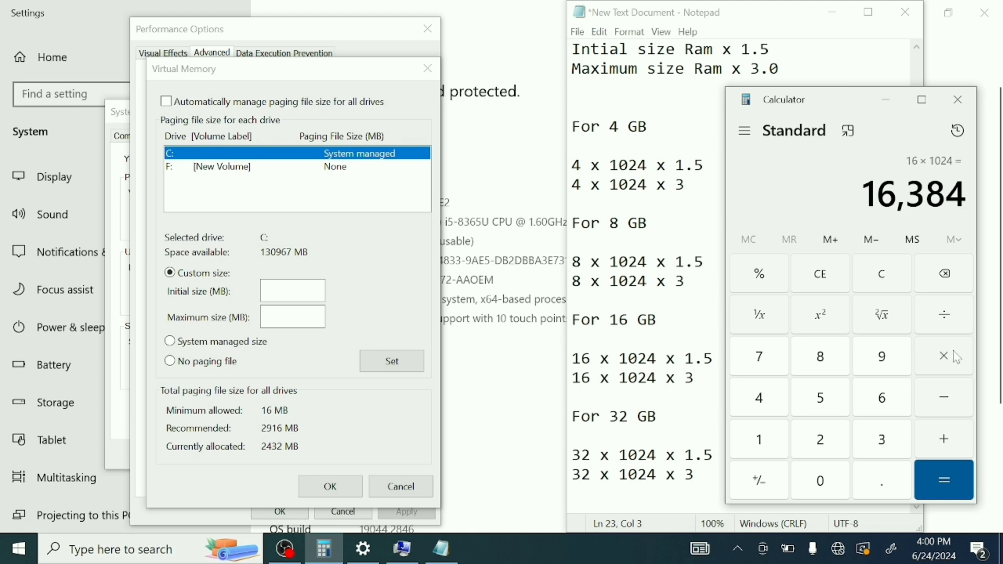
left_click(947, 355)
type("1")
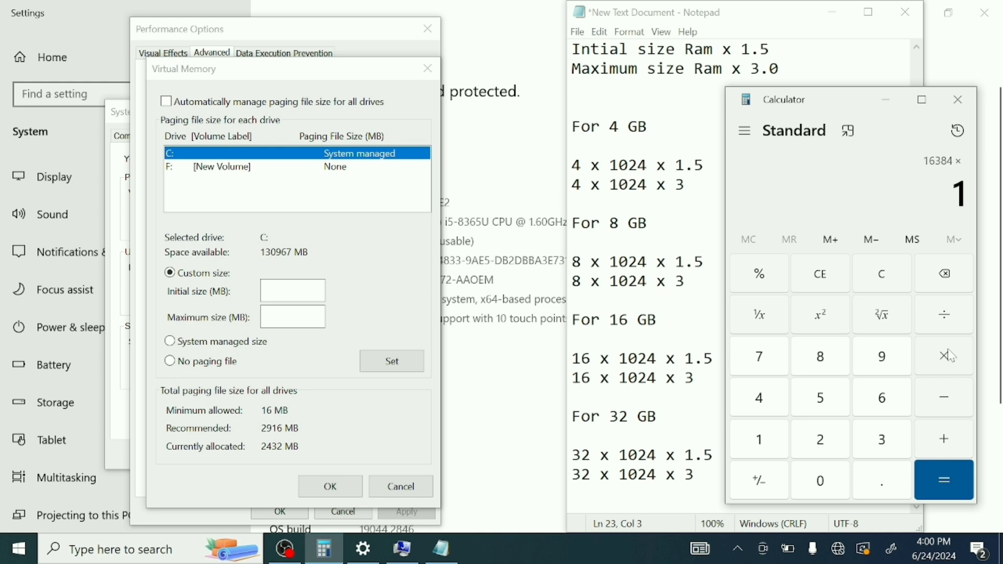
type(".5")
key("Return")
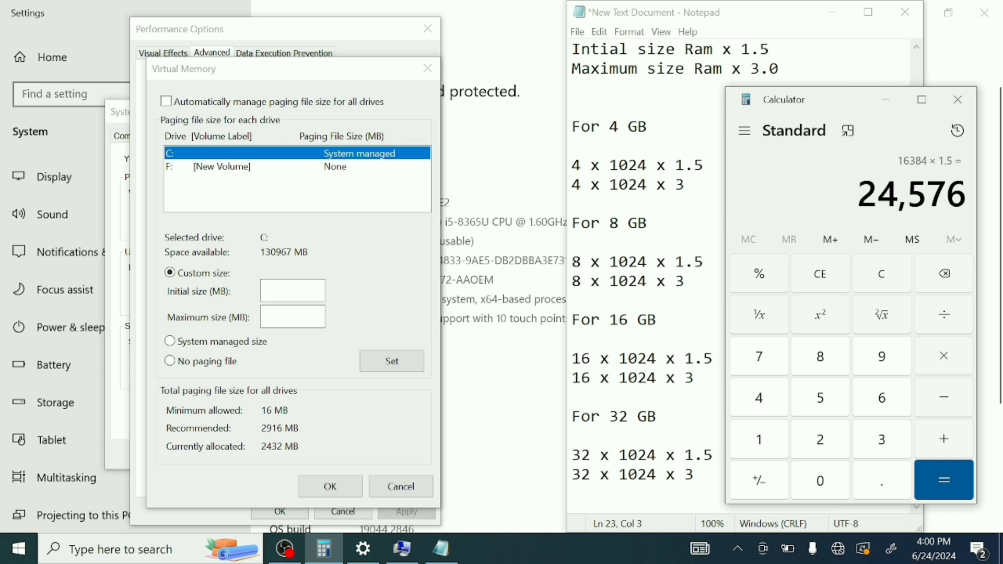
Step: Copy the calculated 24,576 from Calculator into the initial size (MB) of drive C:'s custom paging file
left_click_drag(967, 191, 857, 191)
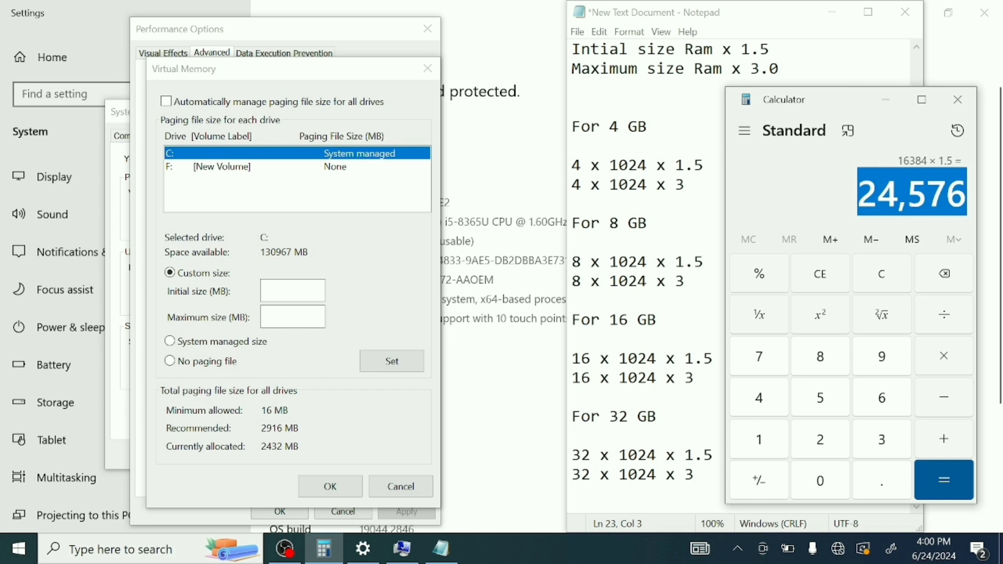
right_click(864, 201)
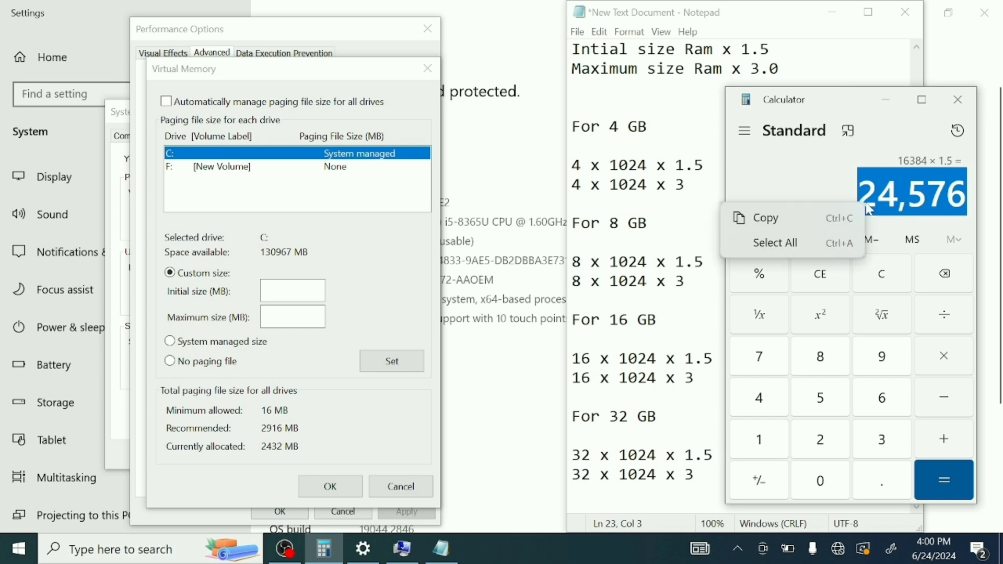
left_click(733, 218)
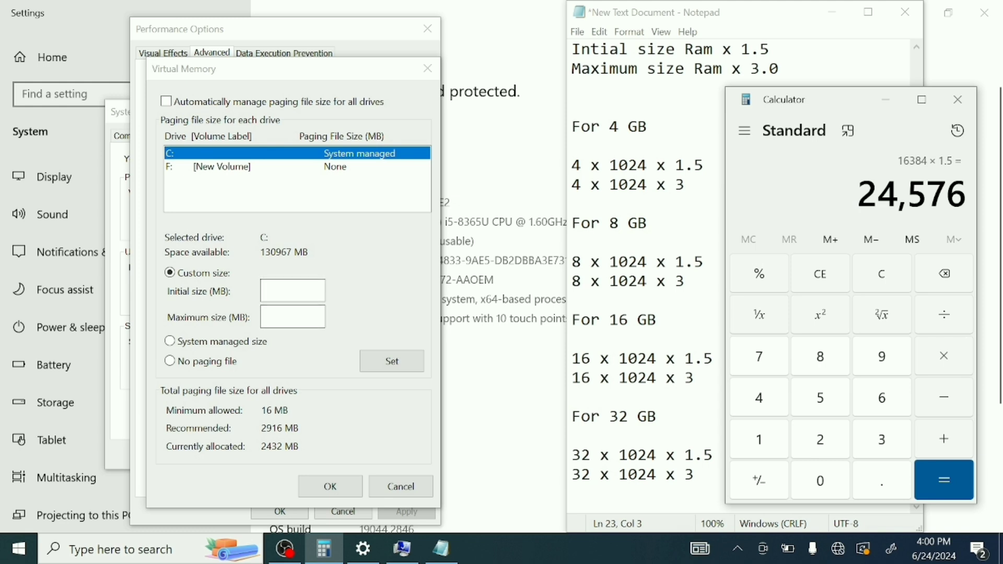
left_click(274, 290)
right_click(276, 292)
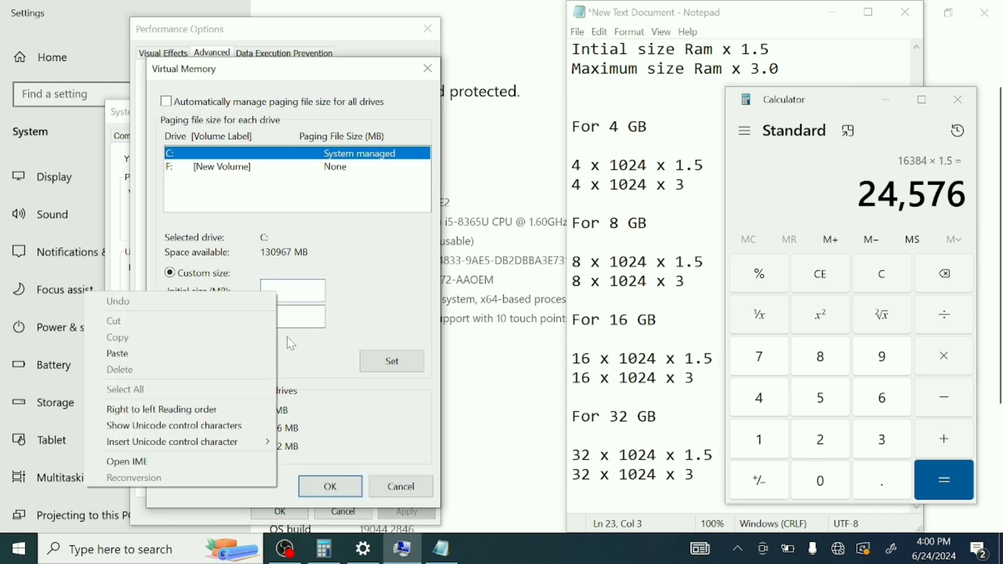
left_click(197, 353)
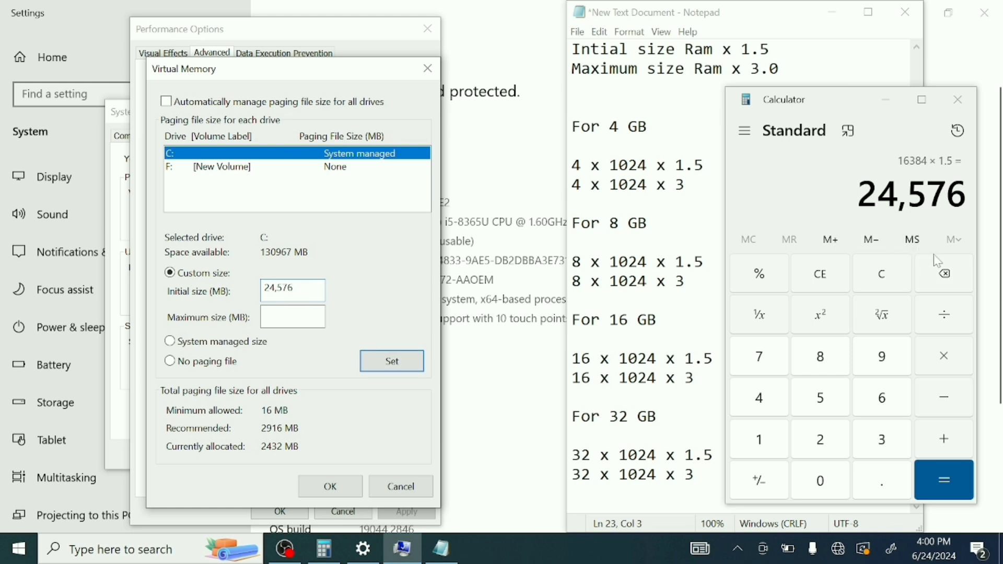
Step: Clear the calculator and compute the maximum paging file size for 16 GB of RAM as 16 × 1024 × 3
left_click(884, 279)
type("16")
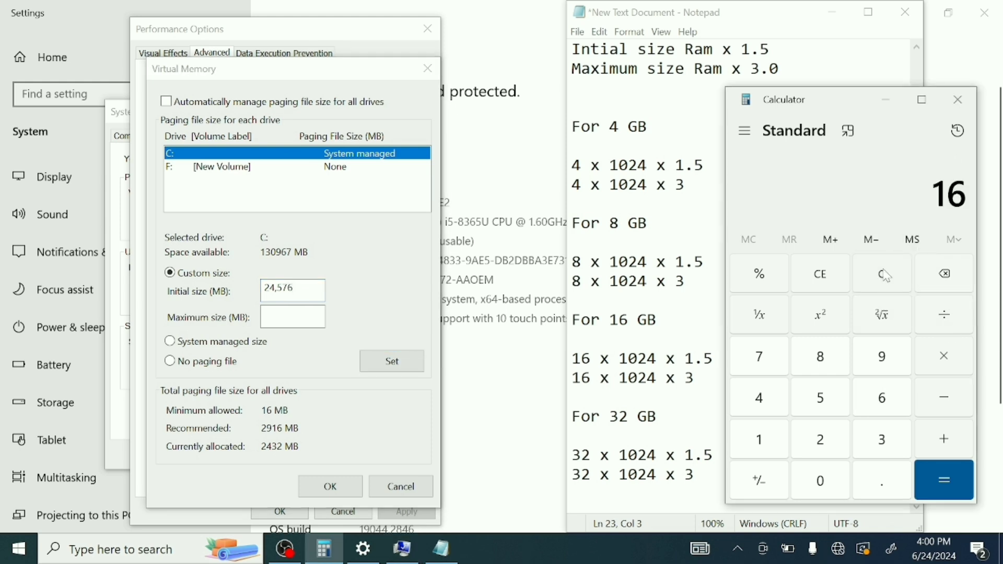
left_click(946, 360)
type("1")
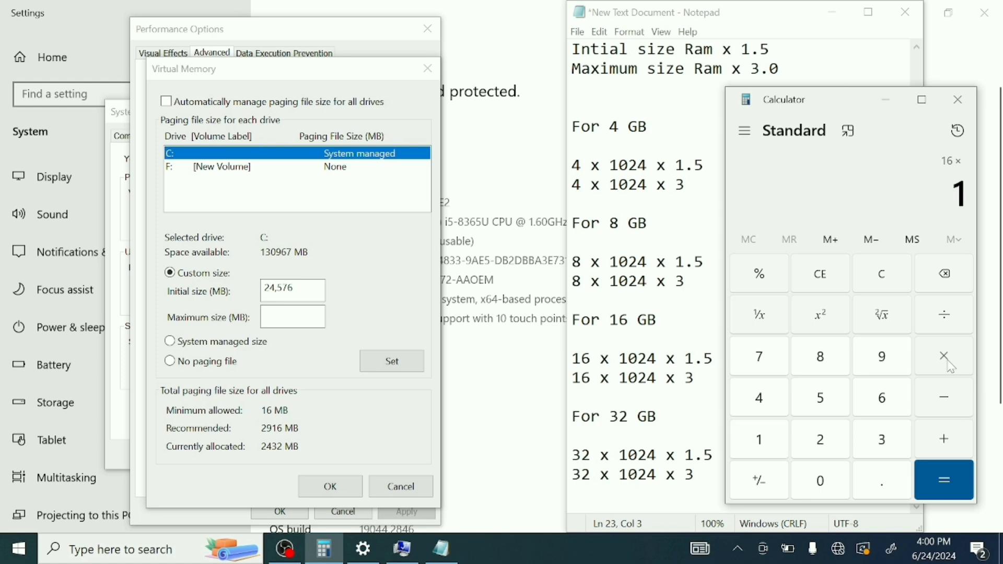
type("024")
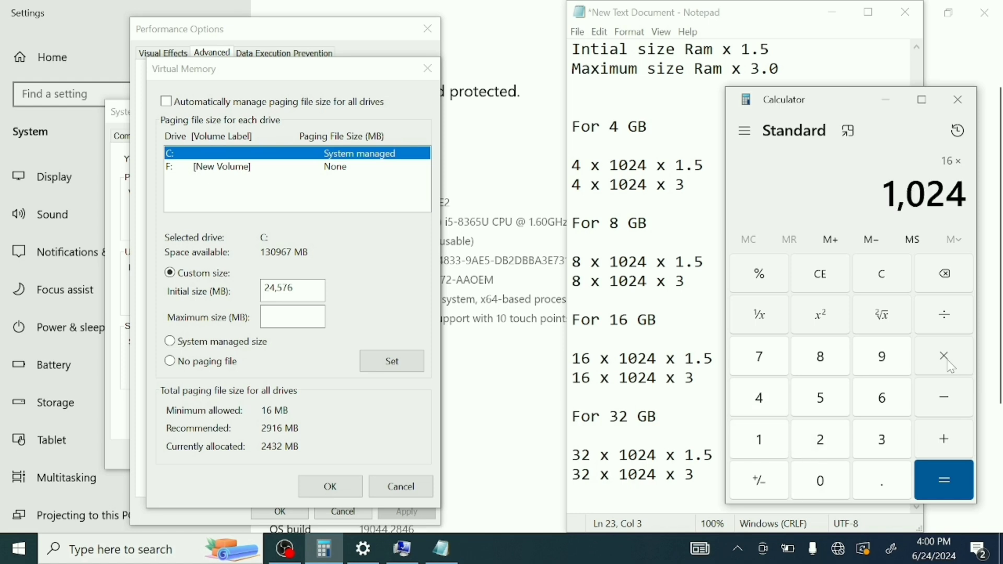
left_click(948, 483)
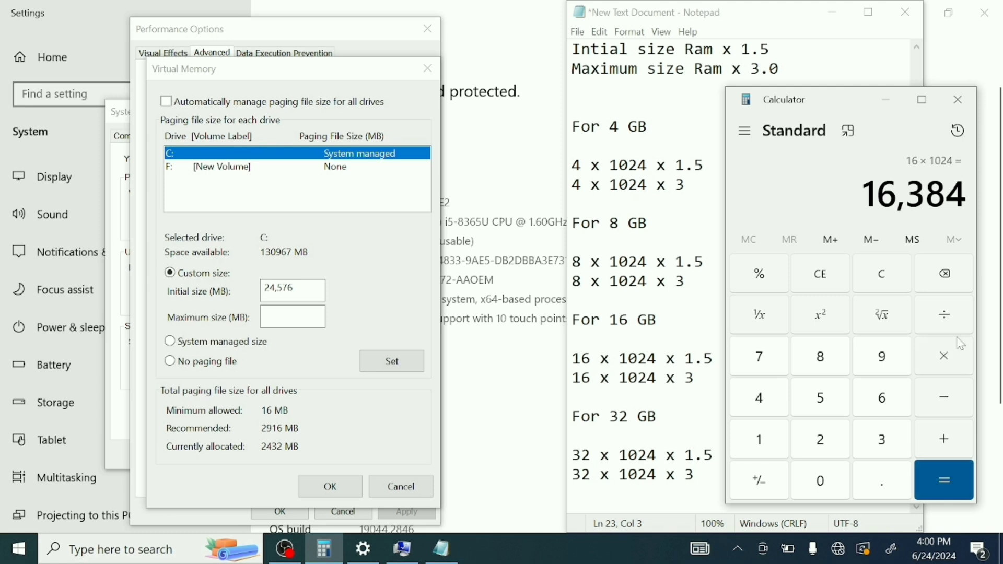
left_click(945, 360)
type("3")
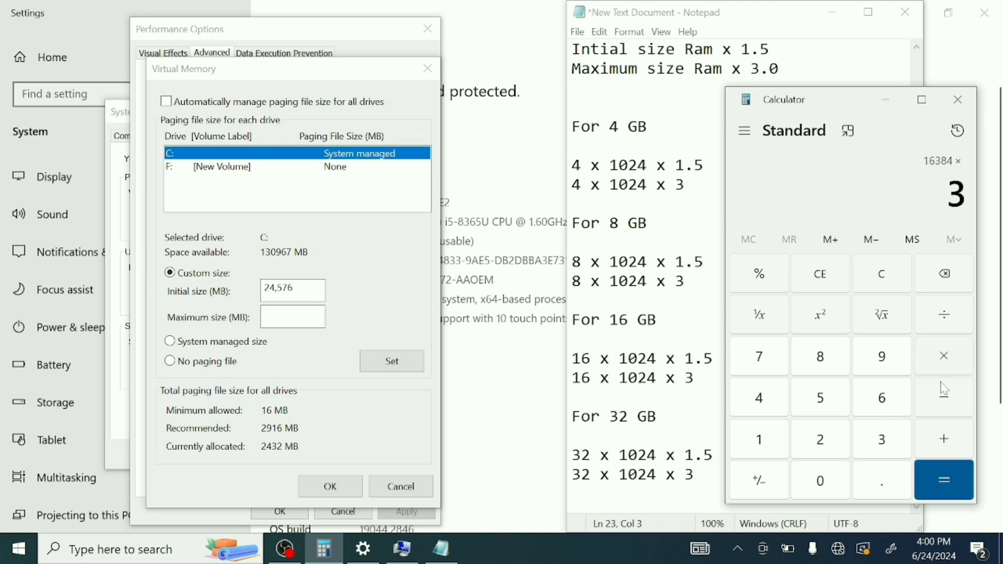
left_click(948, 476)
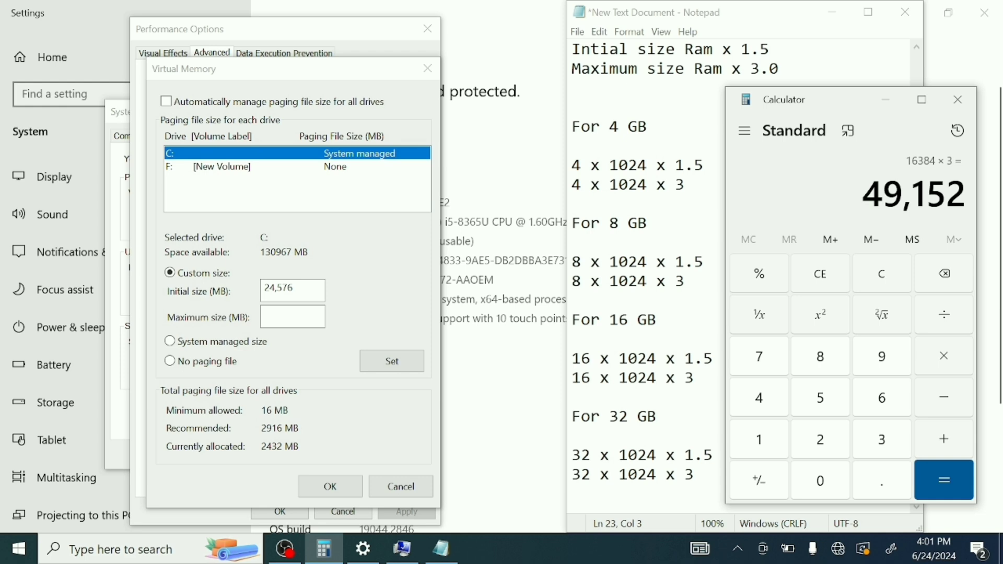
Step: Copy the calculated 49,152 from Calculator into the maximum size (MB) of drive C:'s custom paging file
key("ctrl+c")
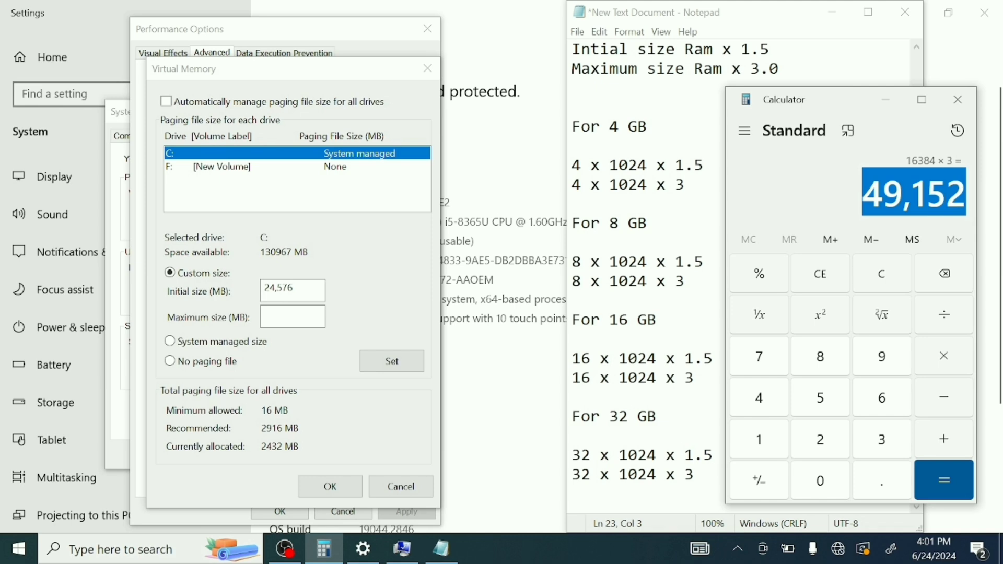
right_click(781, 187)
left_click(830, 205)
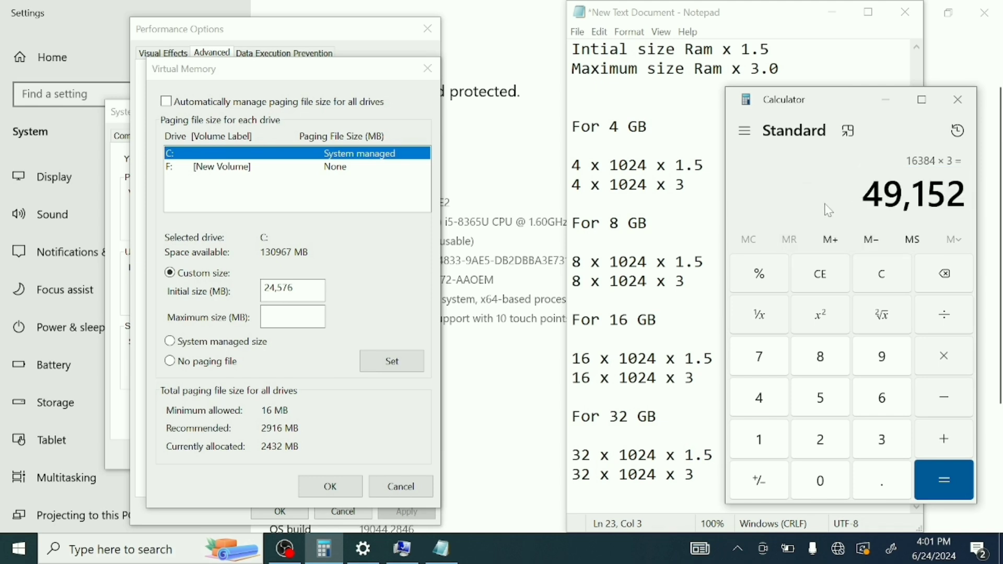
right_click(279, 323)
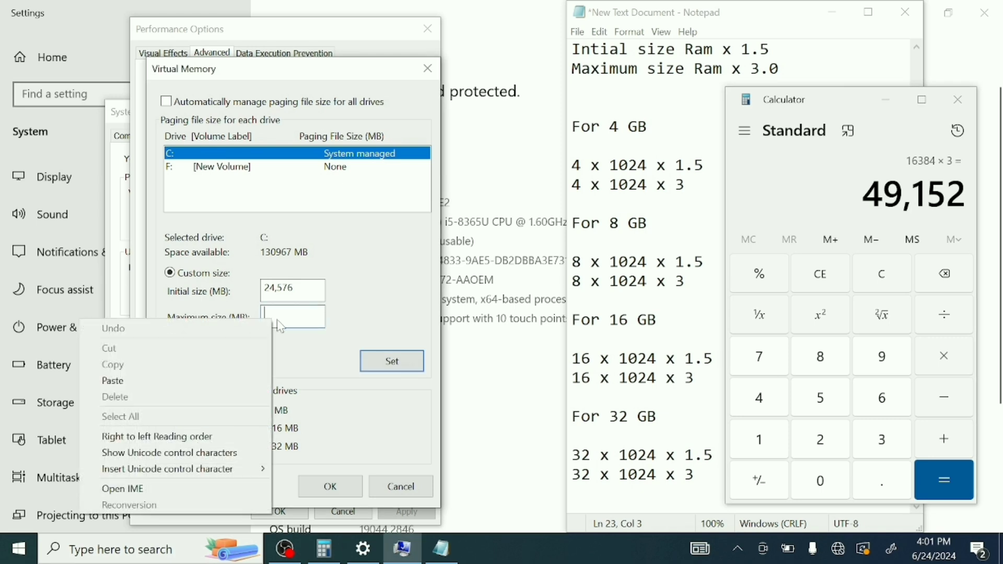
left_click(207, 381)
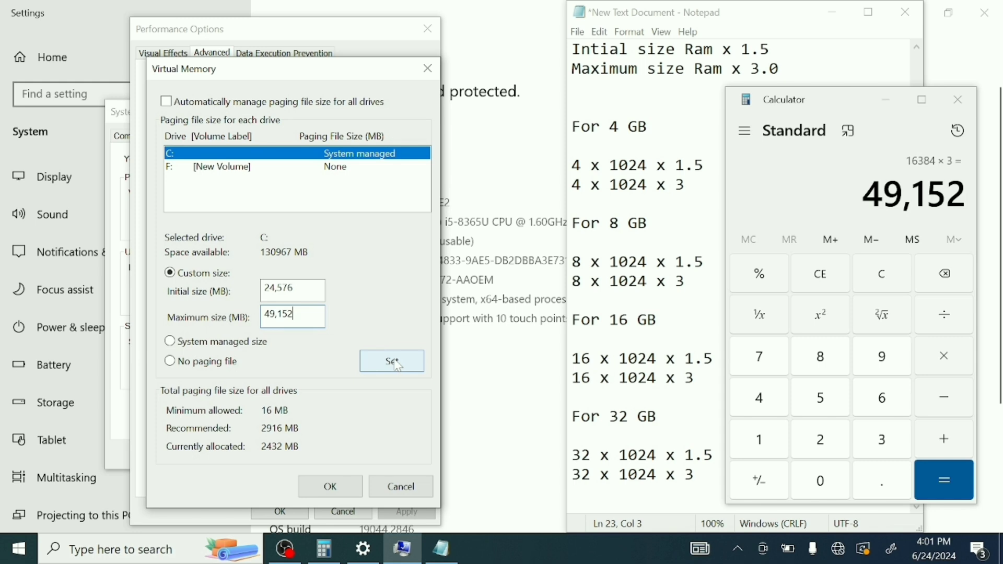
Step: Close the Virtual Memory, Performance Options and System Properties dialogs
left_click(323, 494)
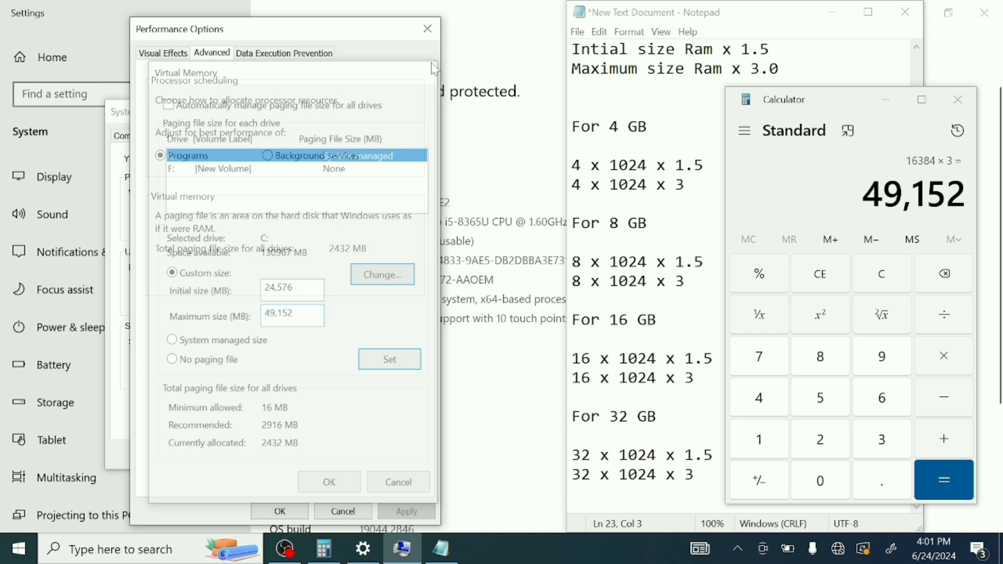
left_click(427, 29)
left_click(412, 110)
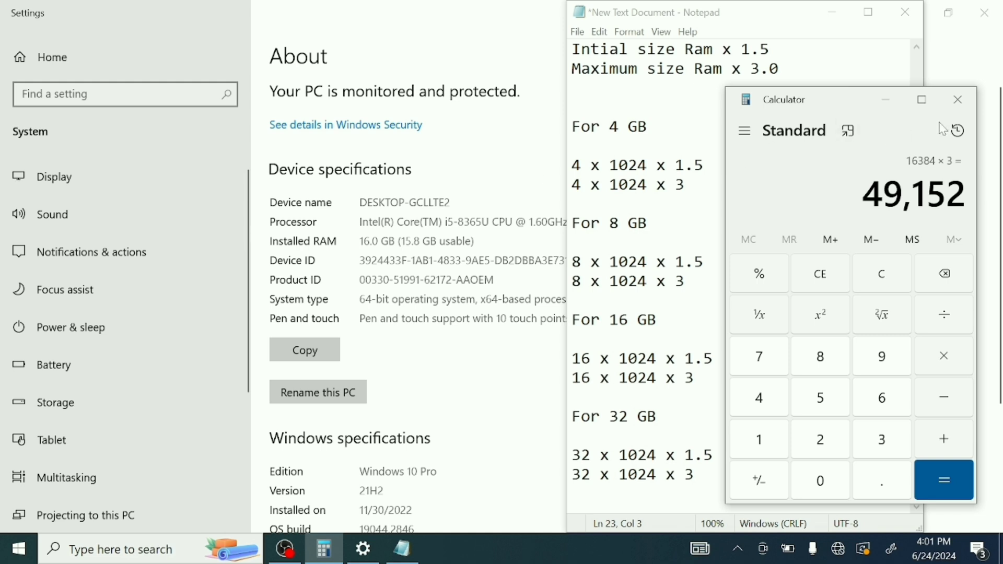
Step: Close Calculator, Notepad without saving its changes, and Settings, and deselect the text document on the desktop
left_click(958, 100)
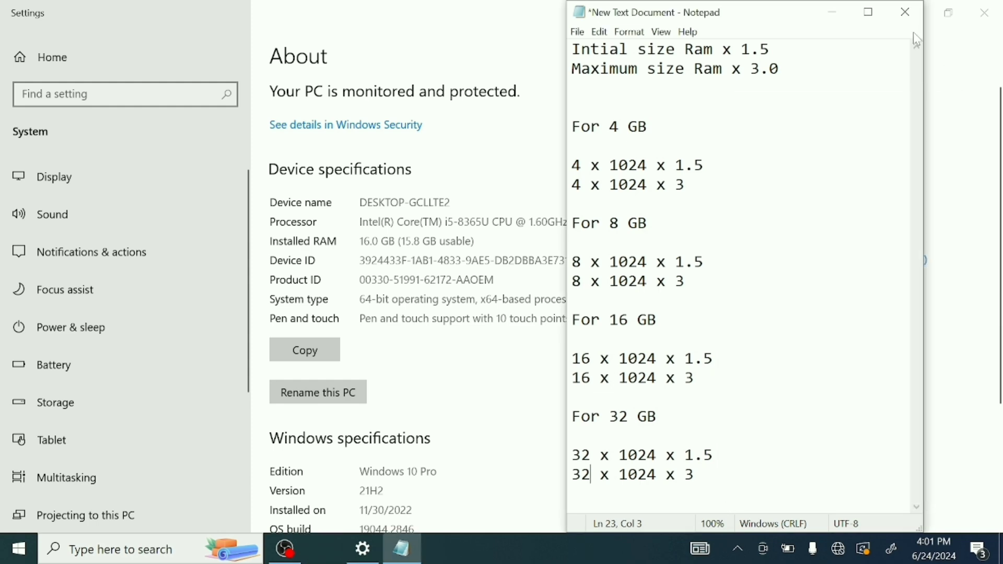
left_click(905, 11)
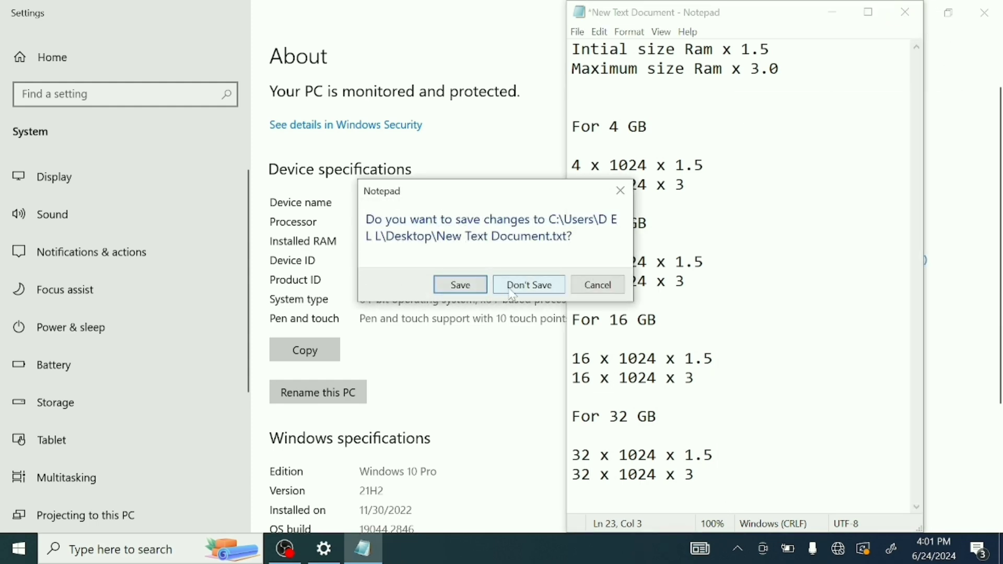
left_click(529, 285)
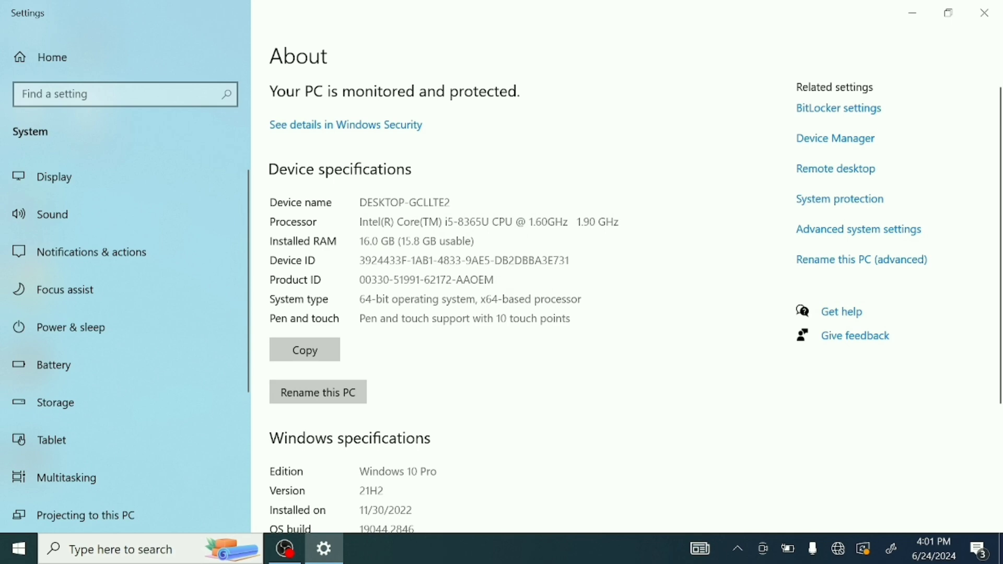
left_click(985, 13)
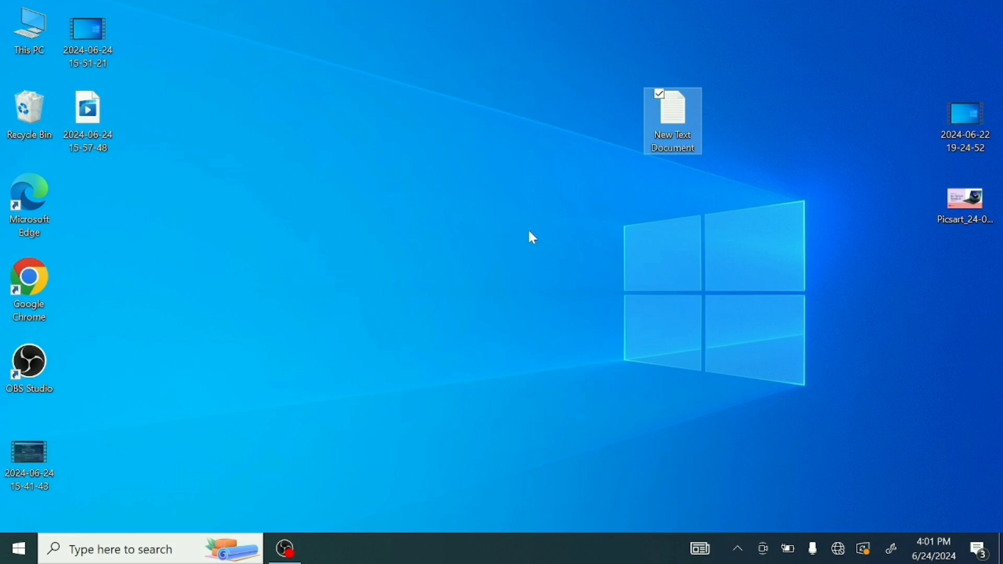
left_click(529, 232)
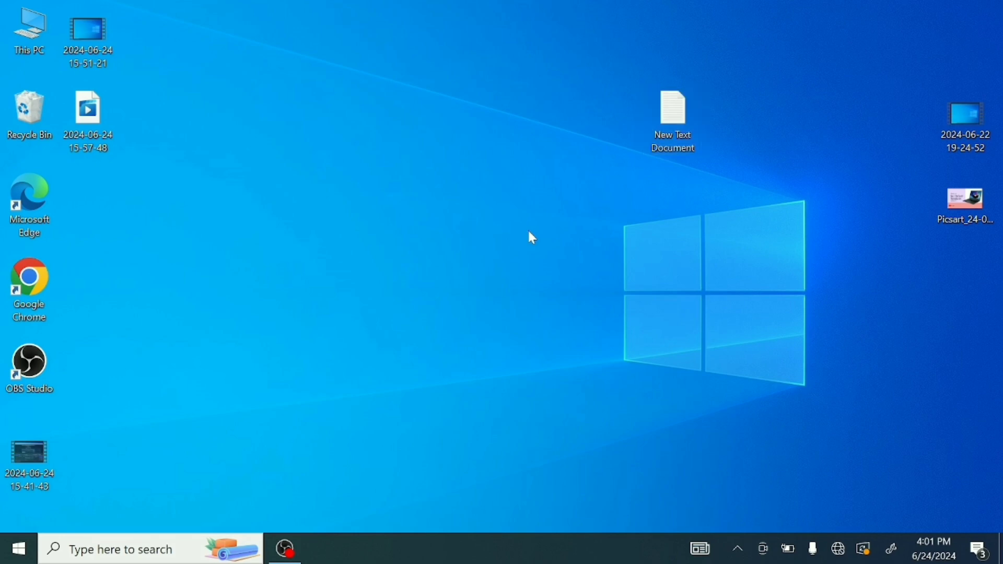